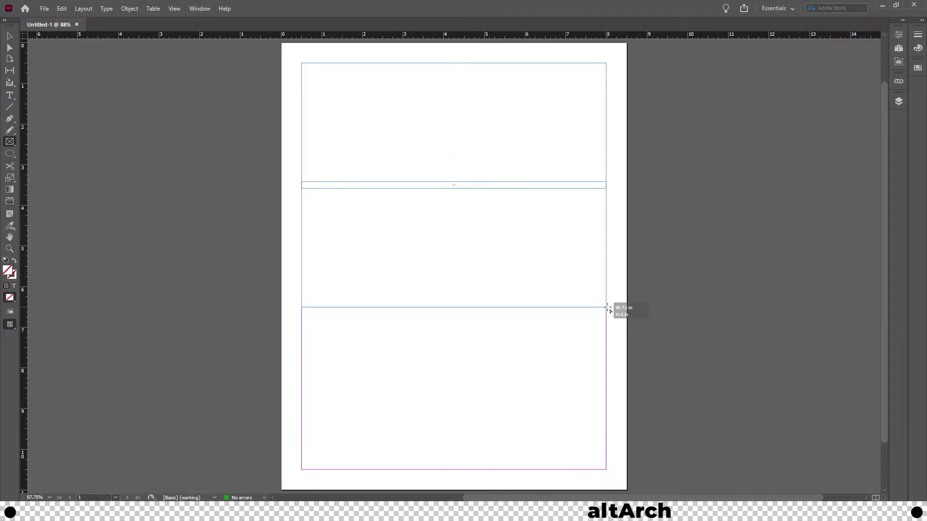
Step: Add the third row of frames to finish the 3×3 frame grid
key("Up")
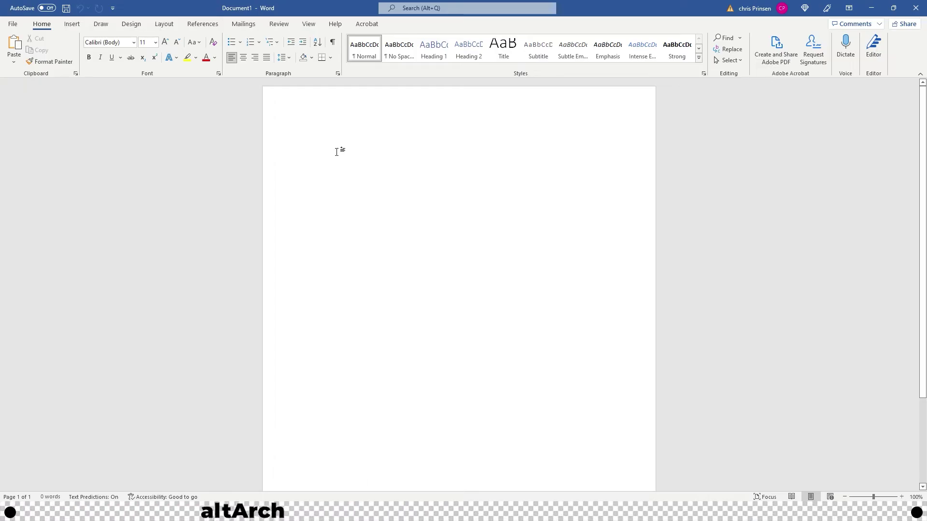
Step: Paste the text with original formatting, then spell-check all open documents
right_click(324, 142)
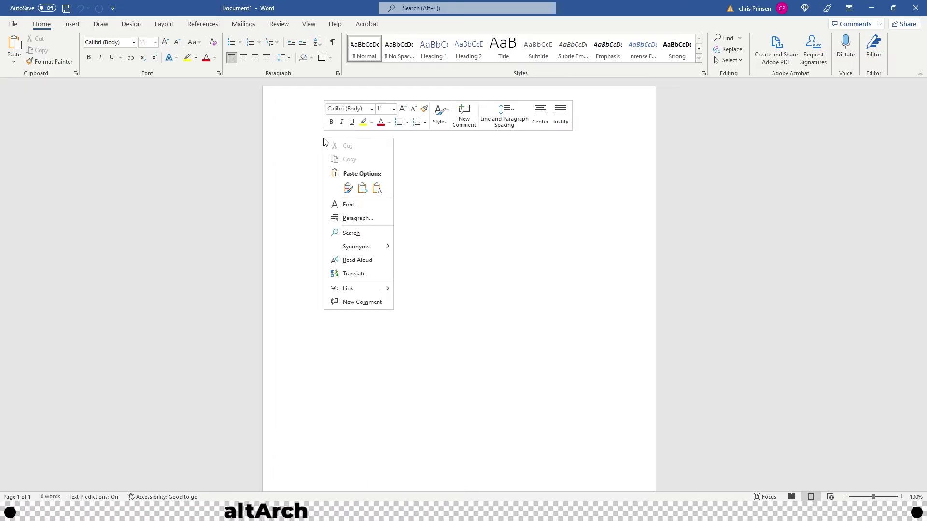
left_click(348, 189)
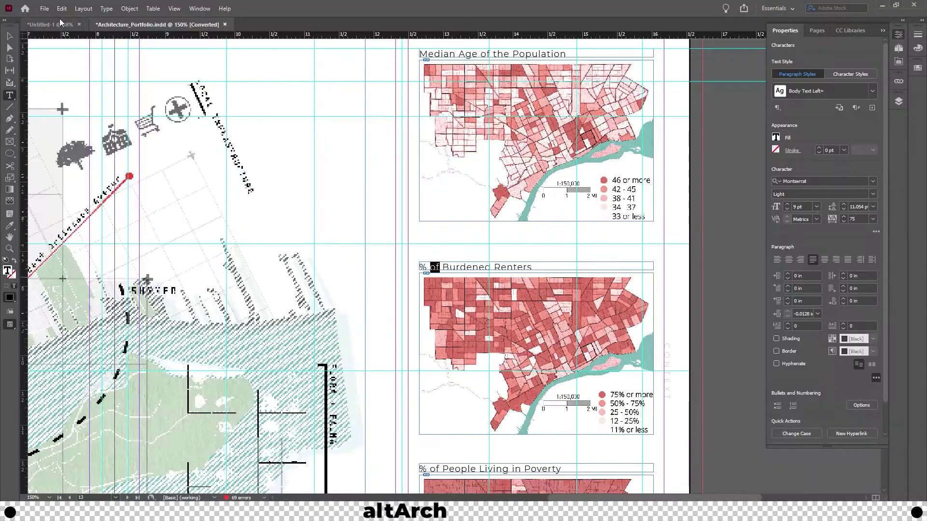
left_click(61, 8)
mouse_move(79, 294)
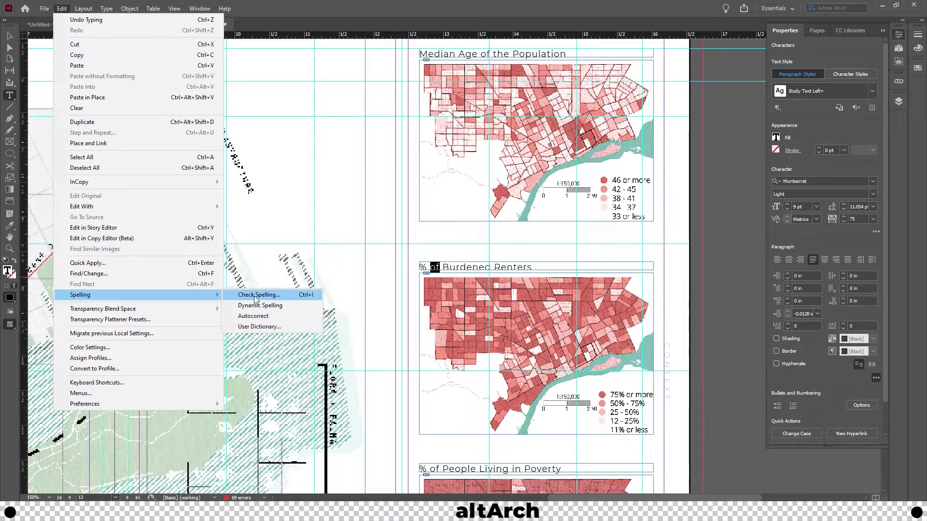
left_click(254, 295)
left_click(538, 335)
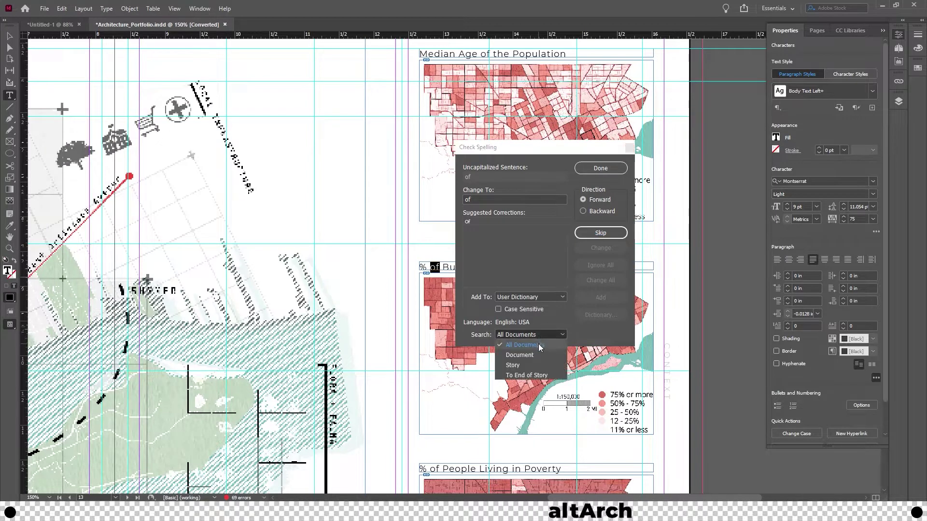
left_click(539, 347)
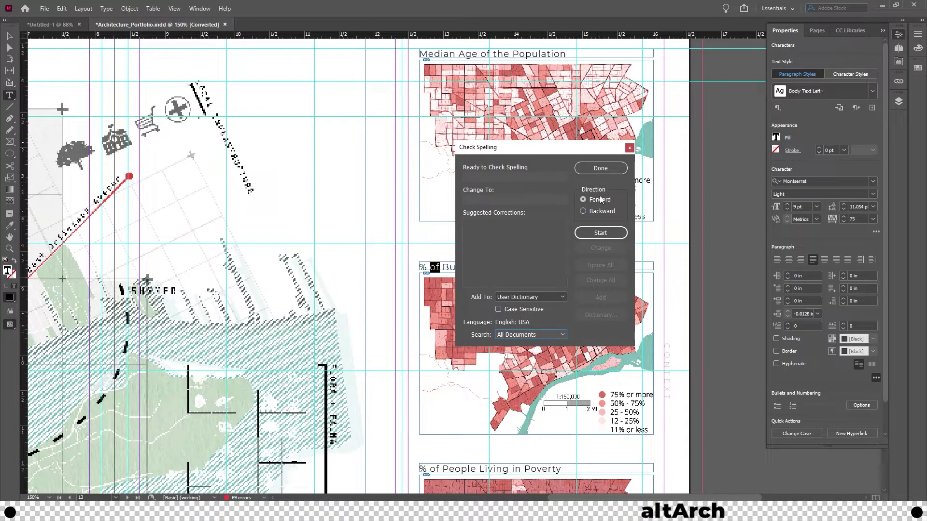
left_click(603, 234)
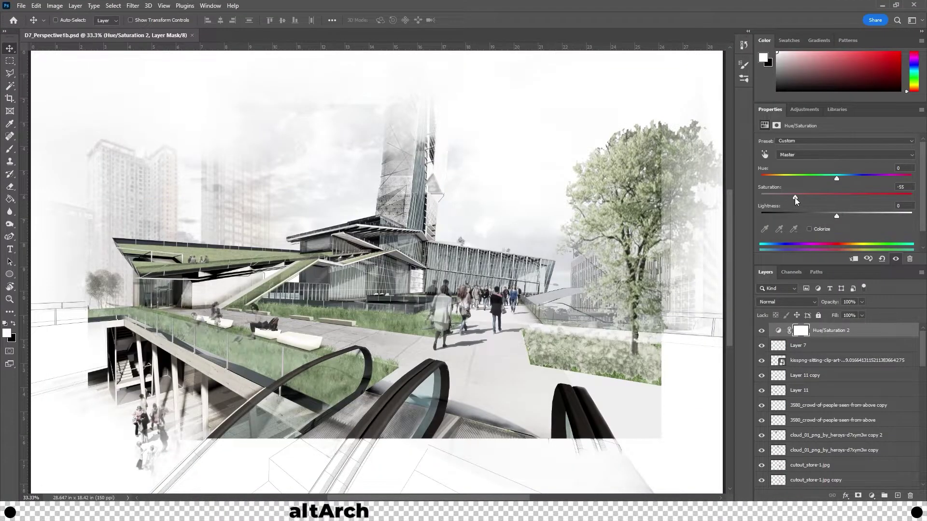
Step: Raise the rendering's saturation in Photoshop and update its modified .psd link
left_click_drag(795, 198, 836, 199)
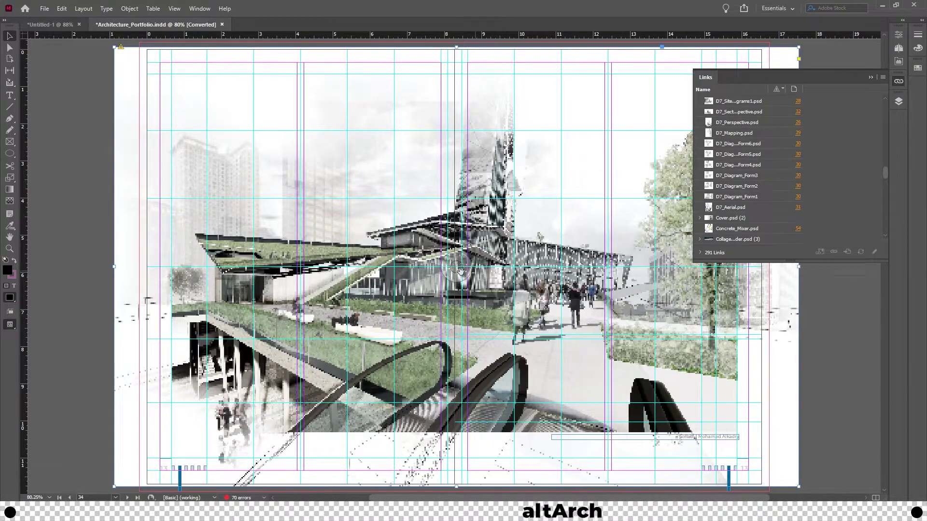
left_click(461, 272)
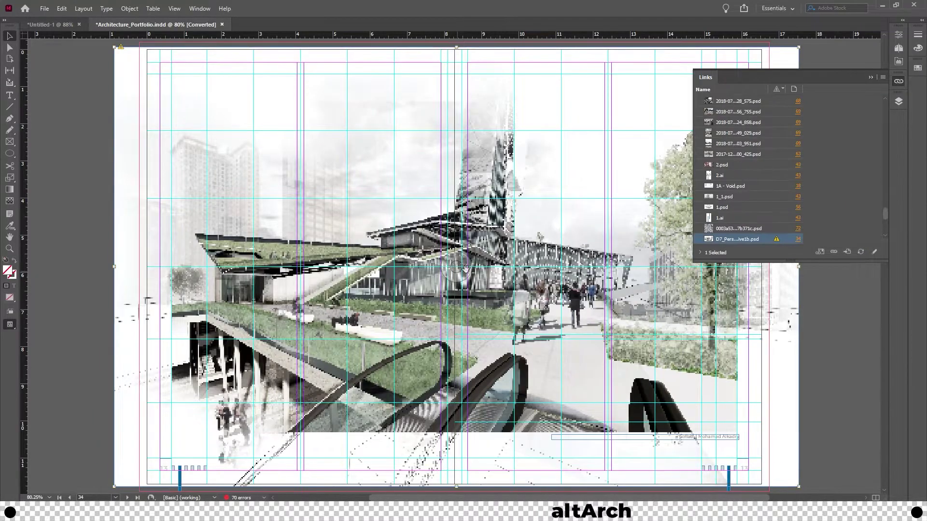
left_click(776, 240)
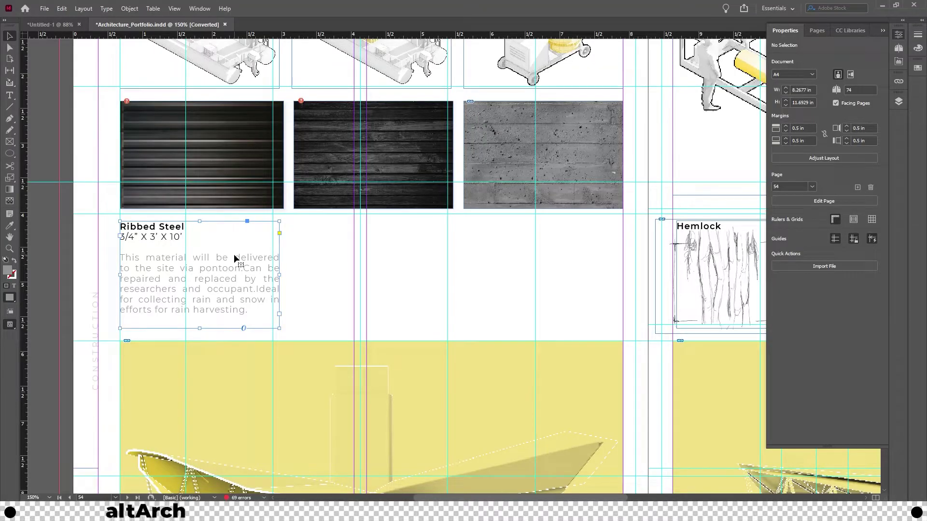
Step: Duplicate the Ribbed Steel text frame under the middle and concrete texture images
key("ctrl+c")
key("ctrl+v")
left_click_drag(370, 259, 336, 269)
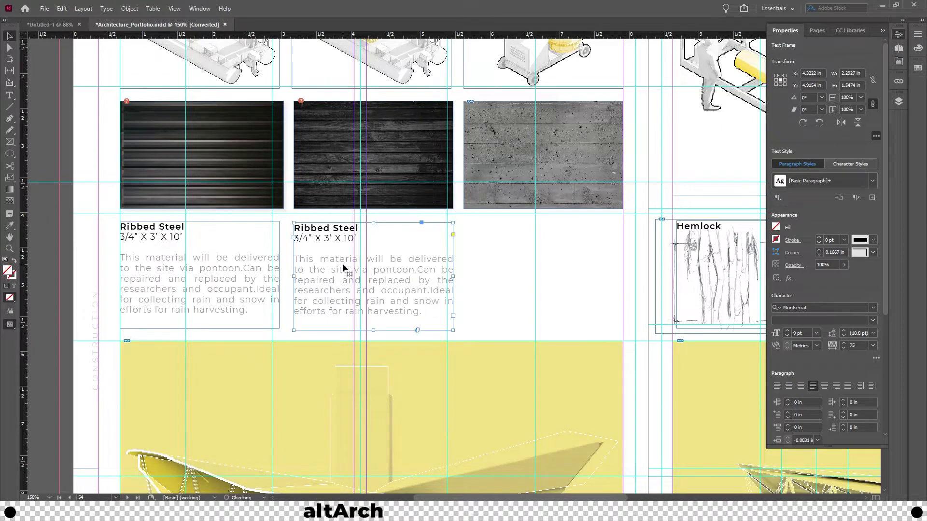
key("ctrl+v")
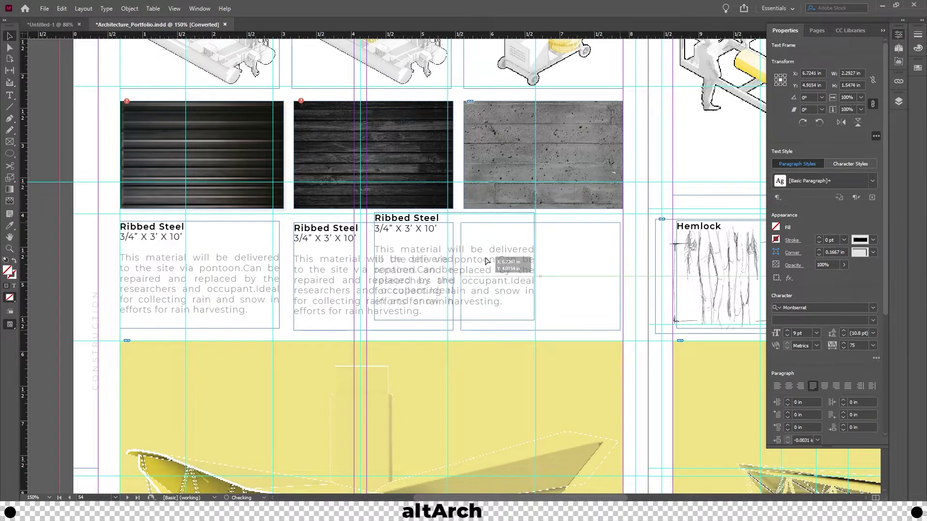
left_click_drag(483, 240, 489, 256)
key("ctrl+z")
key("ctrl+z")
key("ctrl+z")
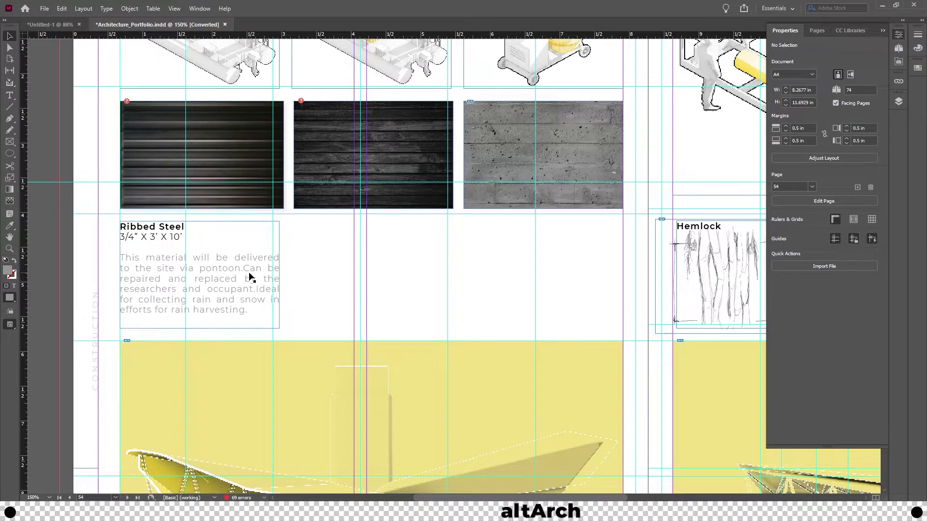
left_click_drag(200, 283, 375, 282)
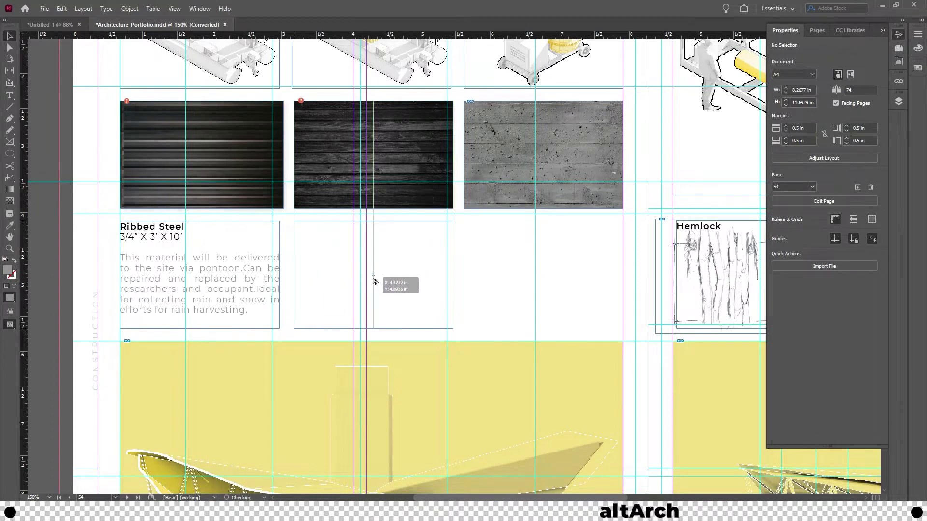
left_click_drag(306, 282, 313, 282)
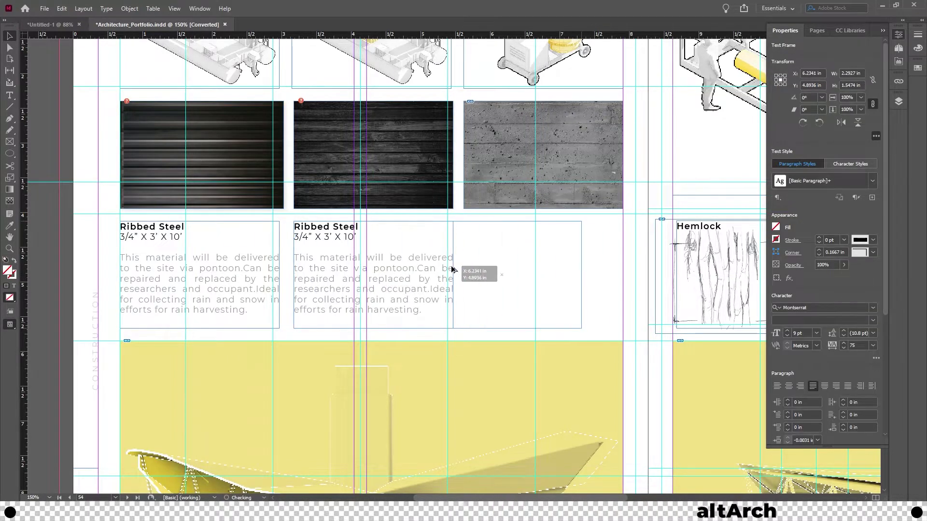
left_click_drag(452, 269, 488, 276)
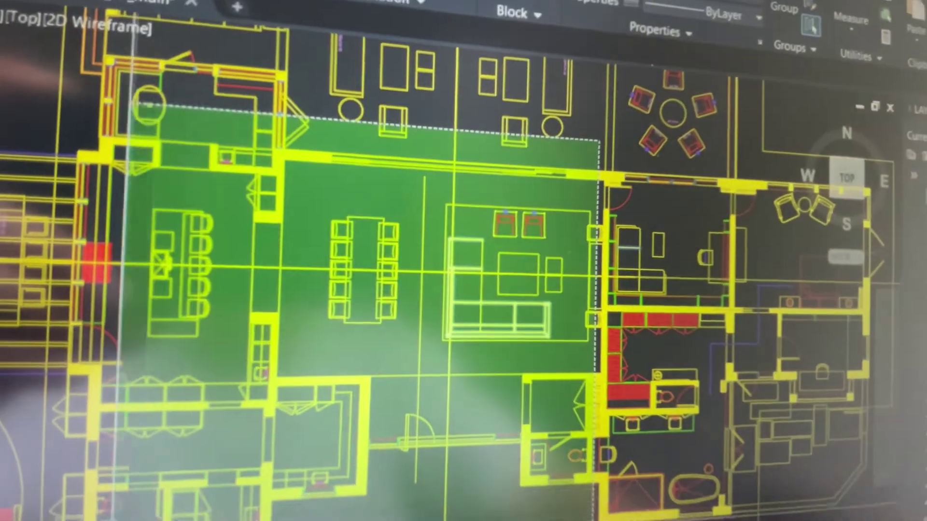
Step: Apply the sampled light caption style to the Other/Academic list and CONSTRUCTION paragraph
left_click(146, 416)
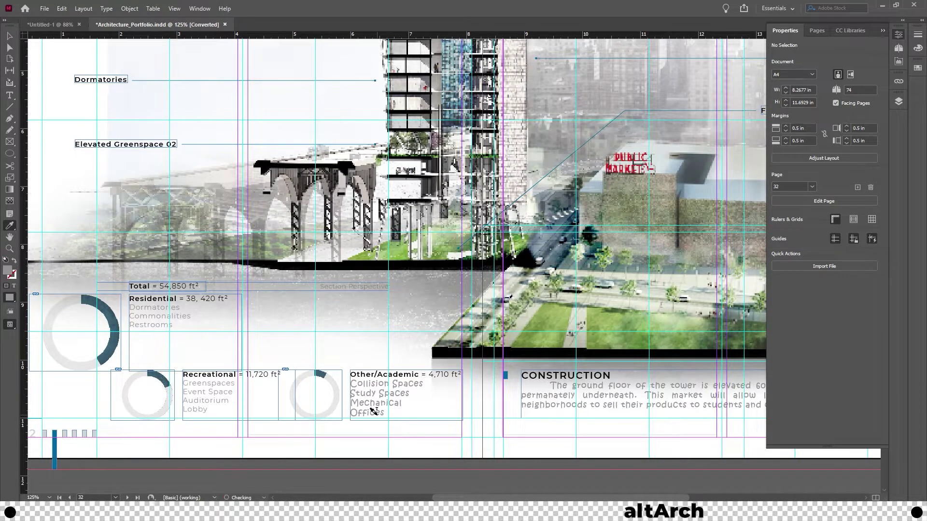
left_click_drag(753, 406, 522, 383)
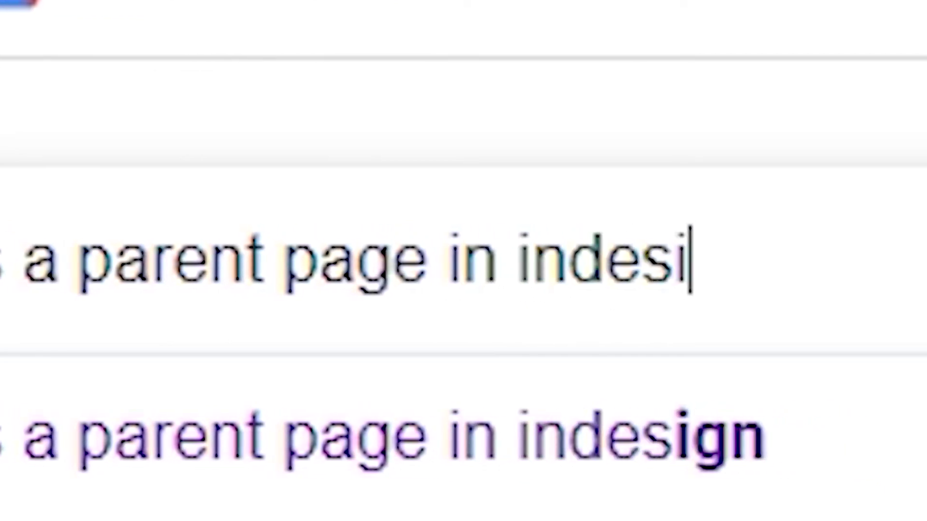
type("gn")
Step: Edit the A-Parent page, then add and undo a test spread based on it
key("Return")
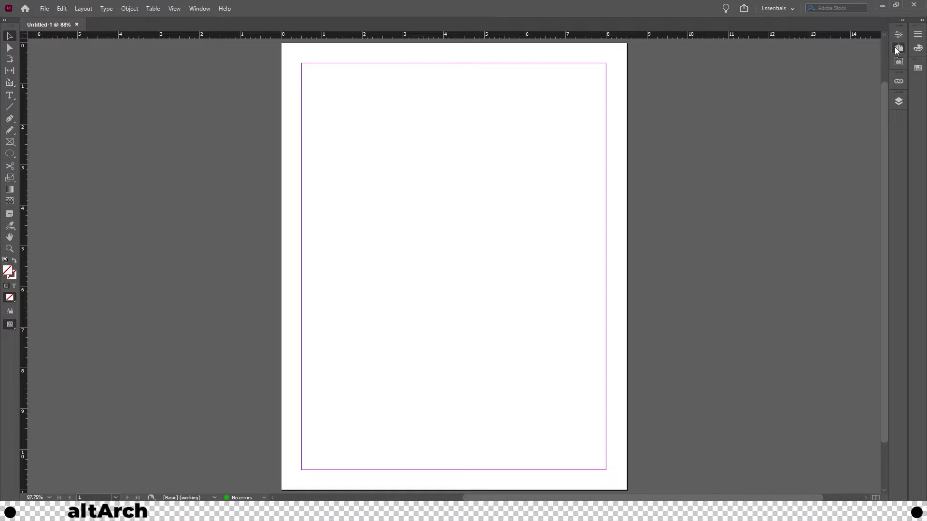
left_click(896, 49)
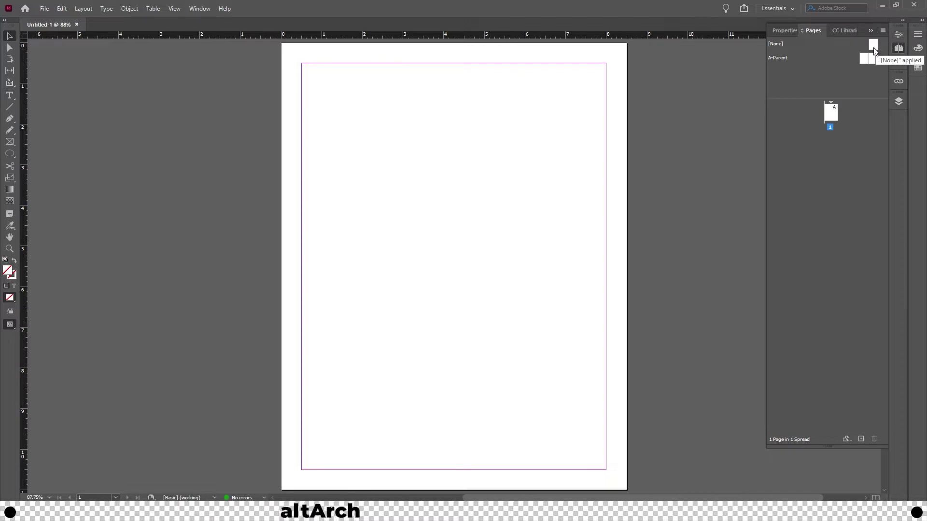
double_click(869, 59)
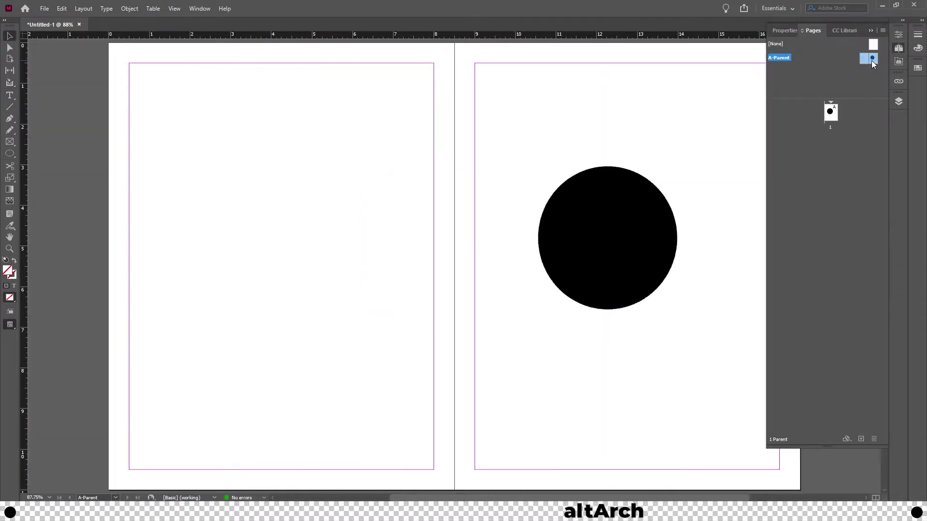
left_click_drag(870, 60, 840, 141)
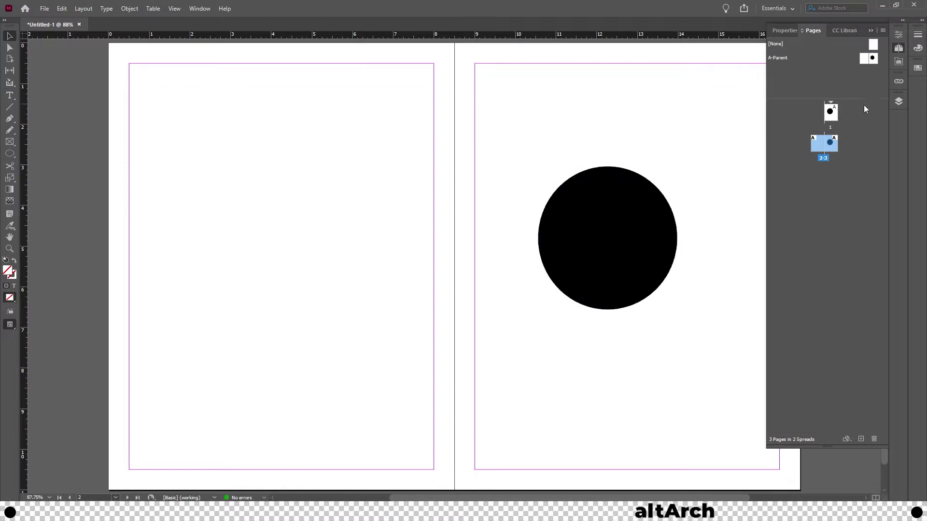
key("ctrl+z")
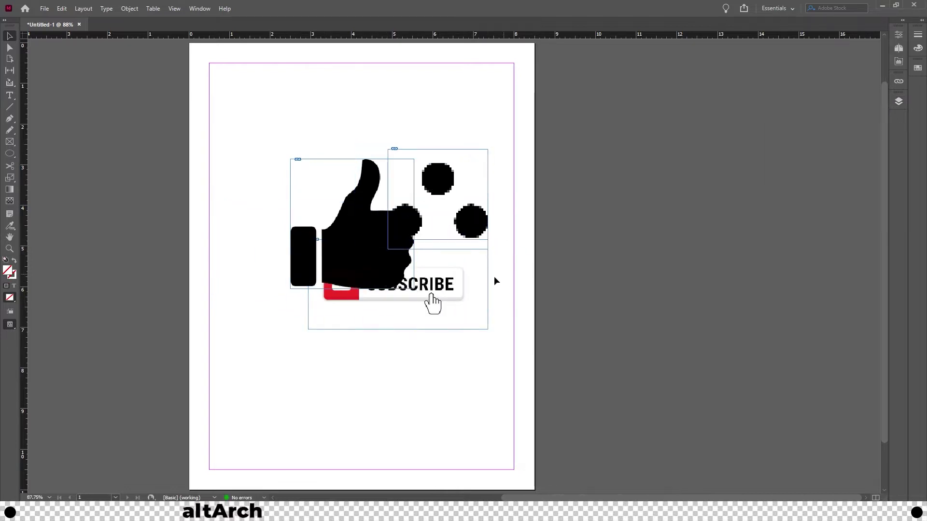
Step: Add two layers and name the three layers Logo, Subscribe and Like
left_click(898, 101)
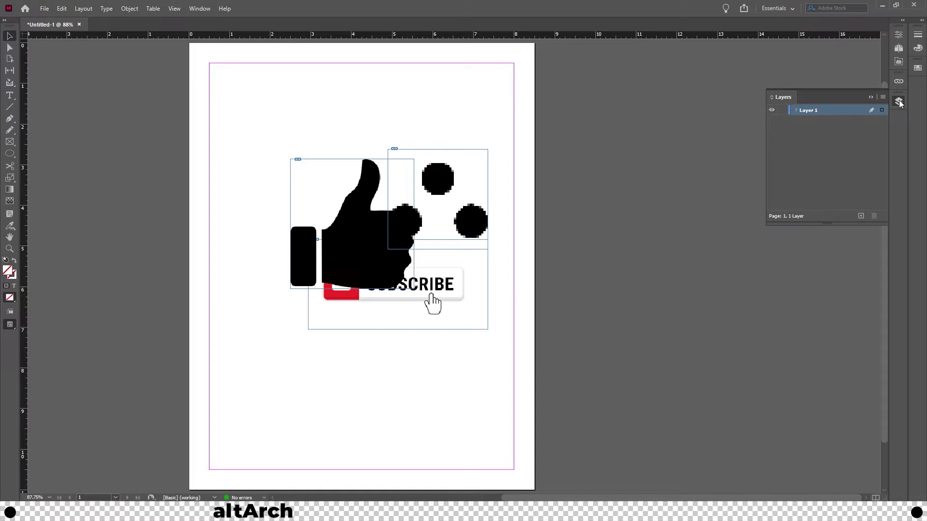
left_click(860, 217)
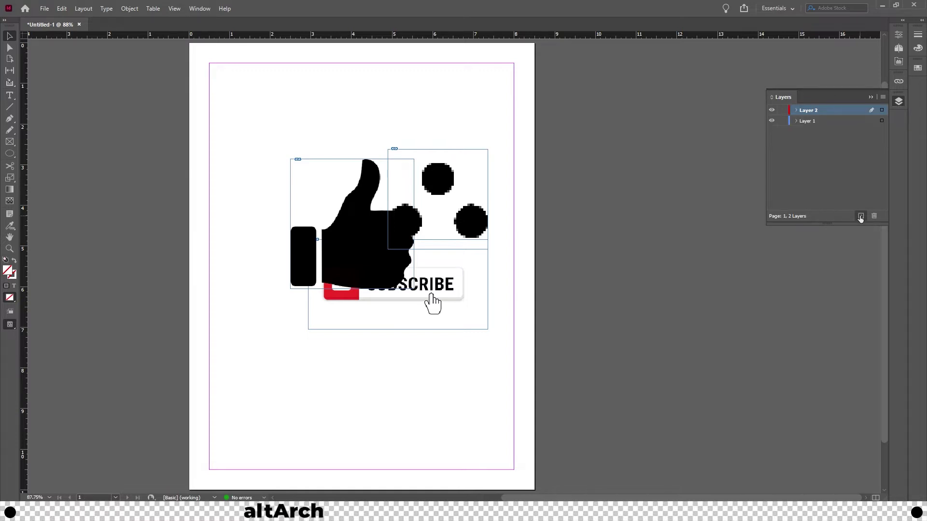
left_click(861, 216)
double_click(810, 132)
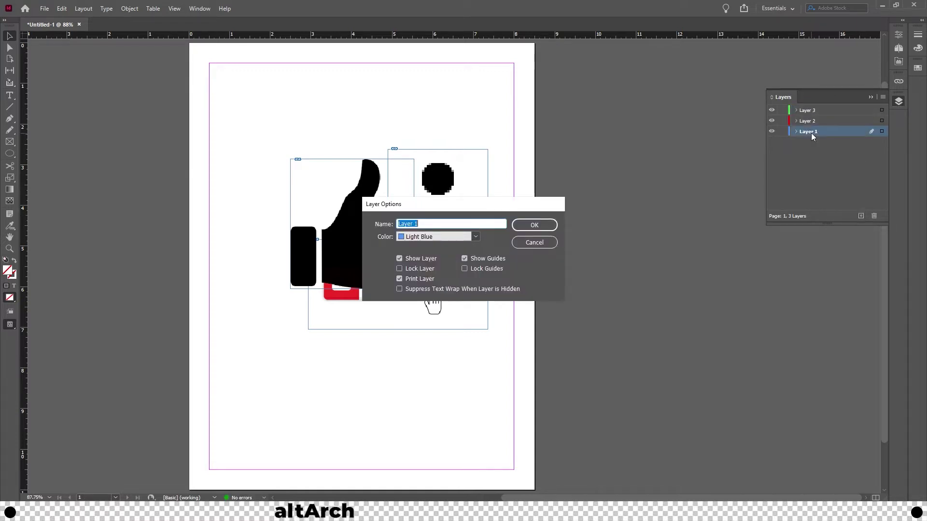
type("Logo")
left_click(534, 224)
double_click(807, 120)
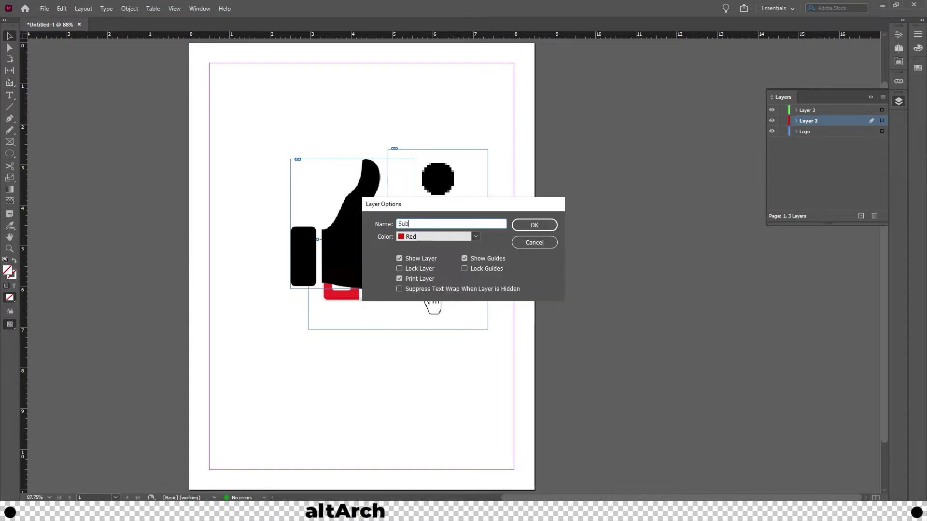
type("Subscribe")
key("Return")
double_click(807, 110)
type("Like")
key("Return")
left_click(861, 132)
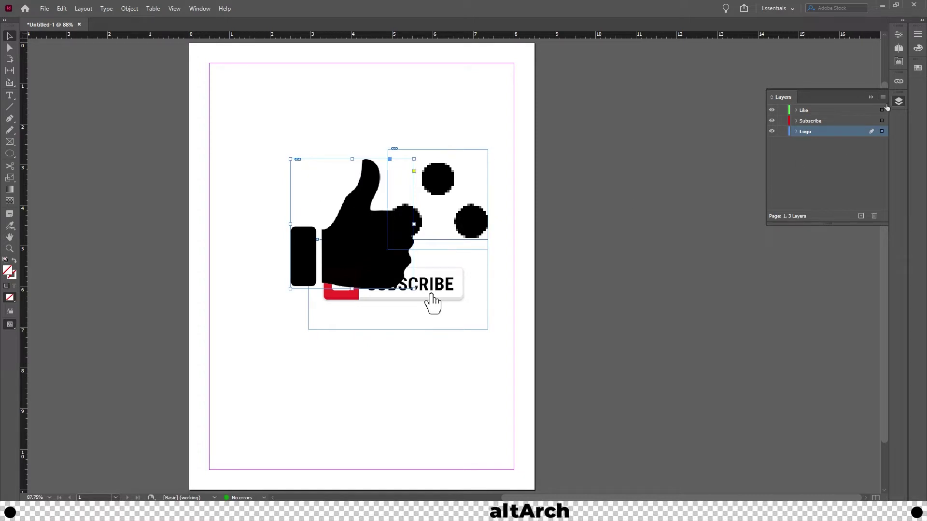
Step: Move the thumbs-up and subscribe graphics onto the Like and Subscribe layers
left_click_drag(881, 132, 881, 112)
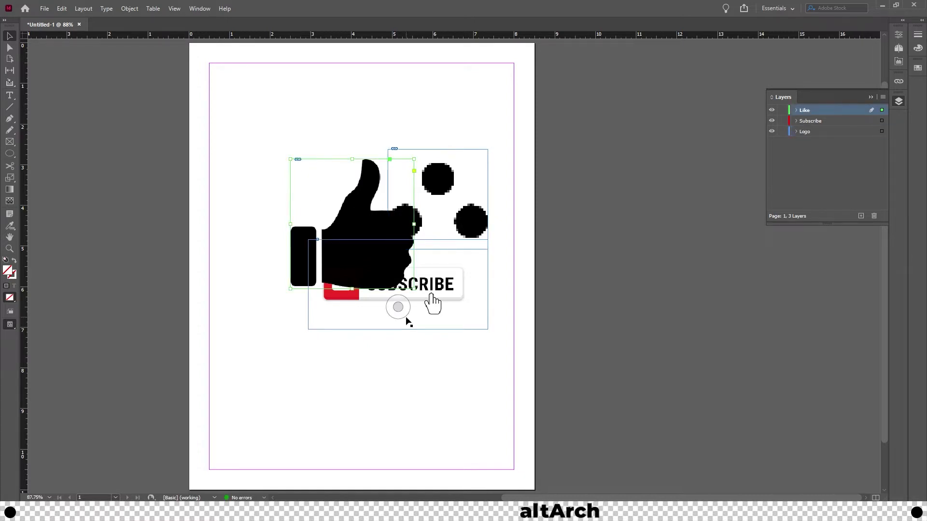
left_click(435, 313)
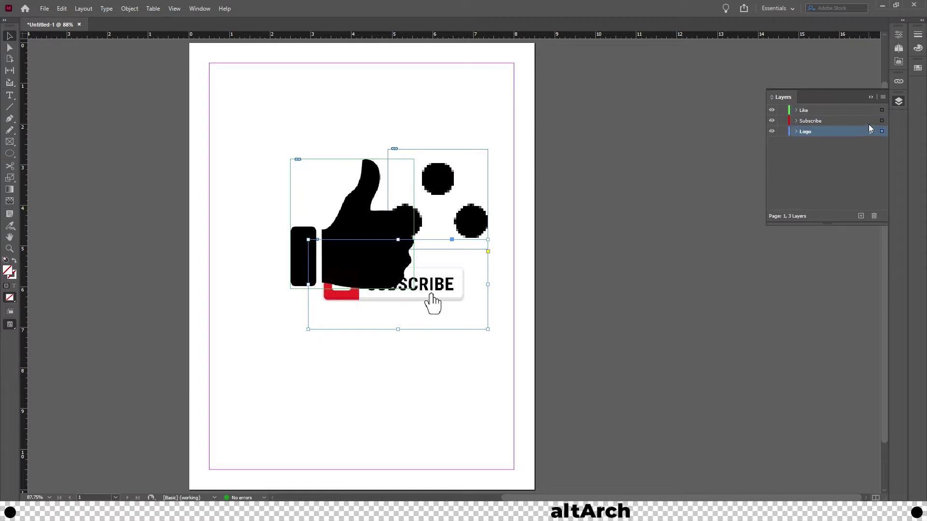
left_click_drag(881, 132, 883, 121)
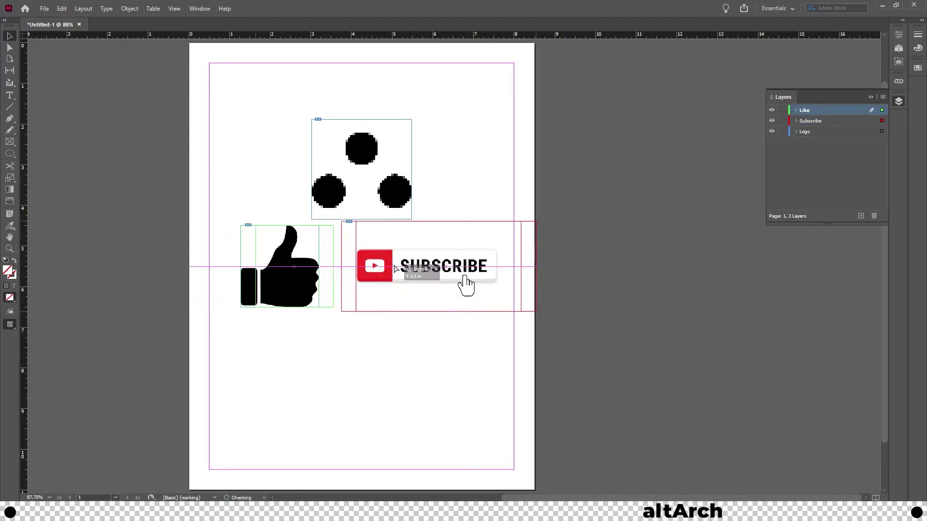
left_click(789, 161)
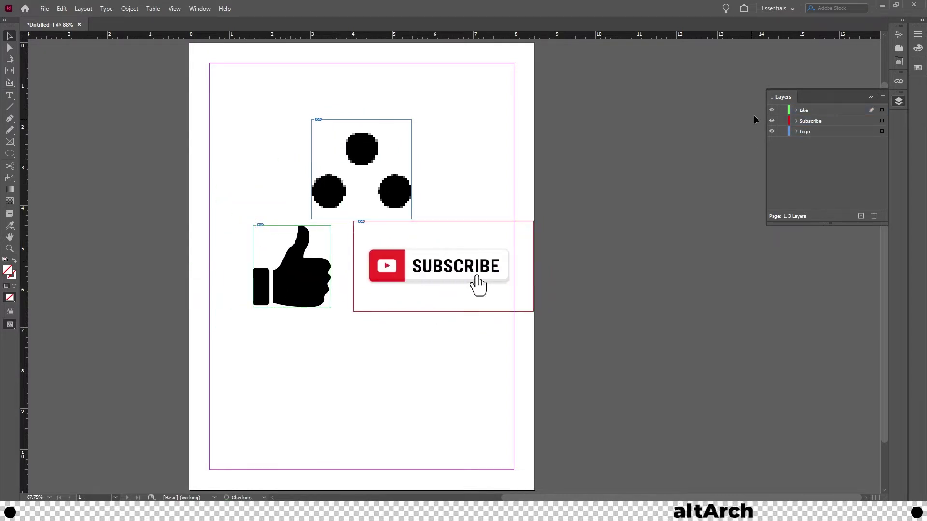
Step: Hide and reshow the Like and Subscribe layers, then lock the layers
left_click(771, 110)
left_click(772, 132)
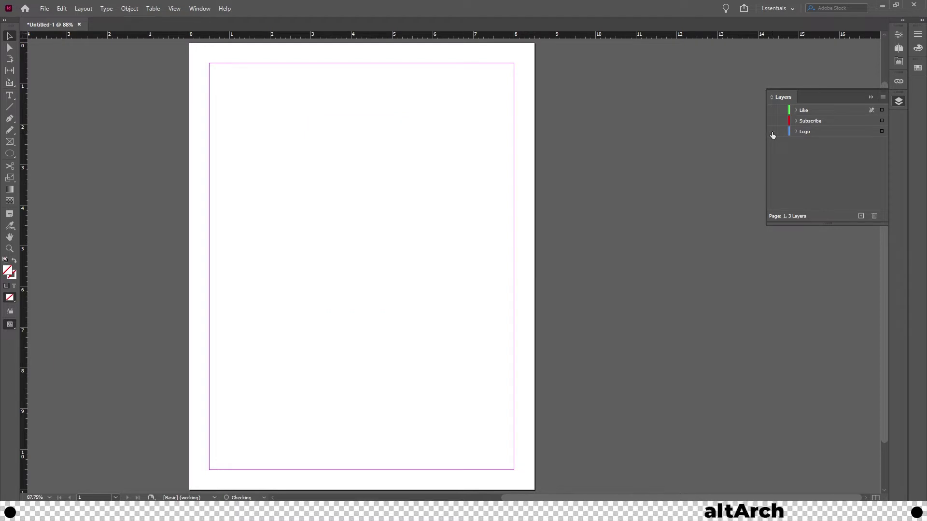
left_click(771, 121)
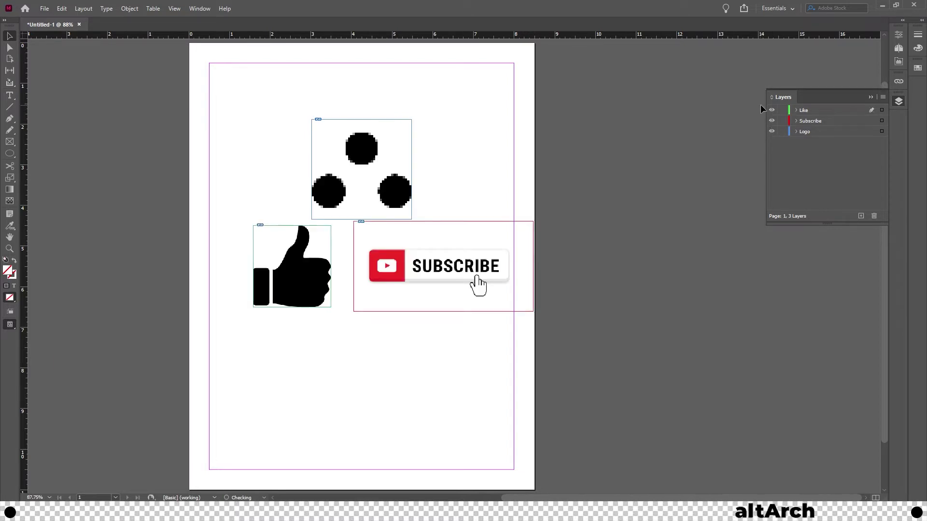
left_click(782, 110)
left_click(782, 121)
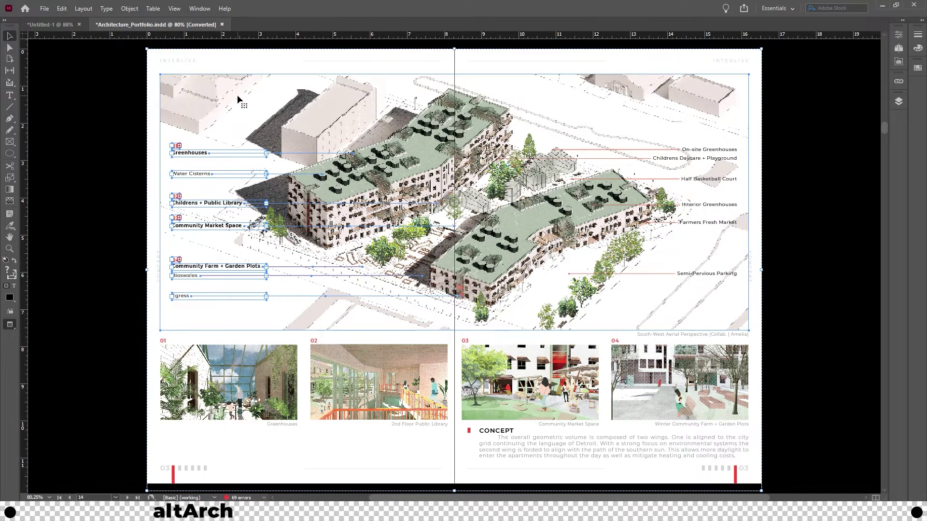
Step: Lock the large aerial image in the portfolio spread
key("ctrl+l")
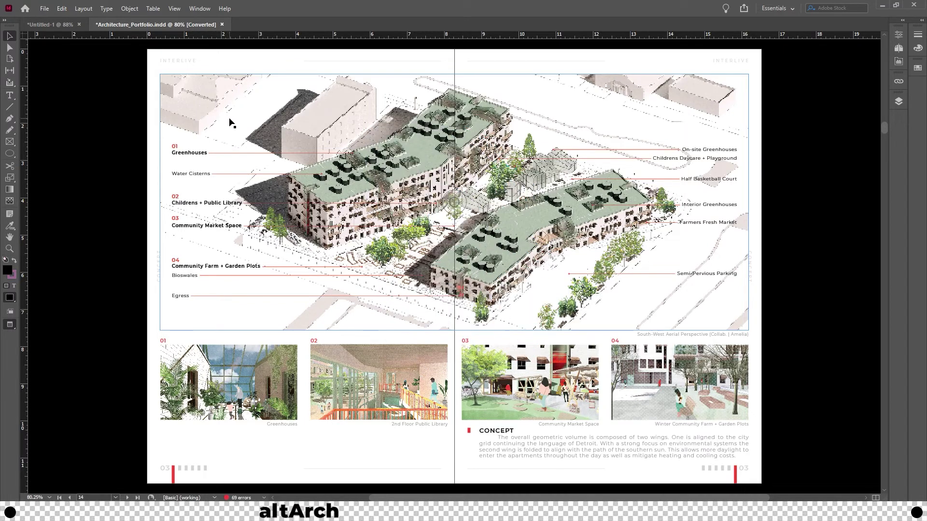
right_click(266, 111)
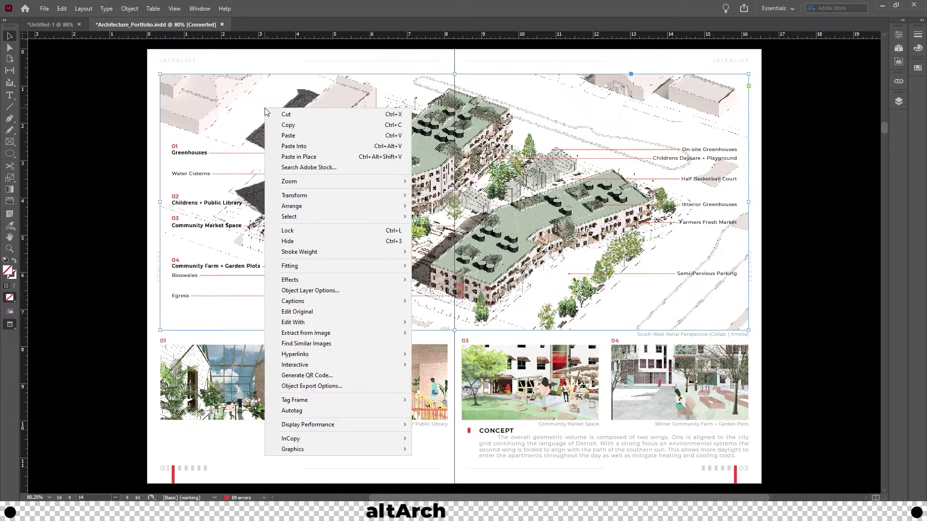
left_click(292, 231)
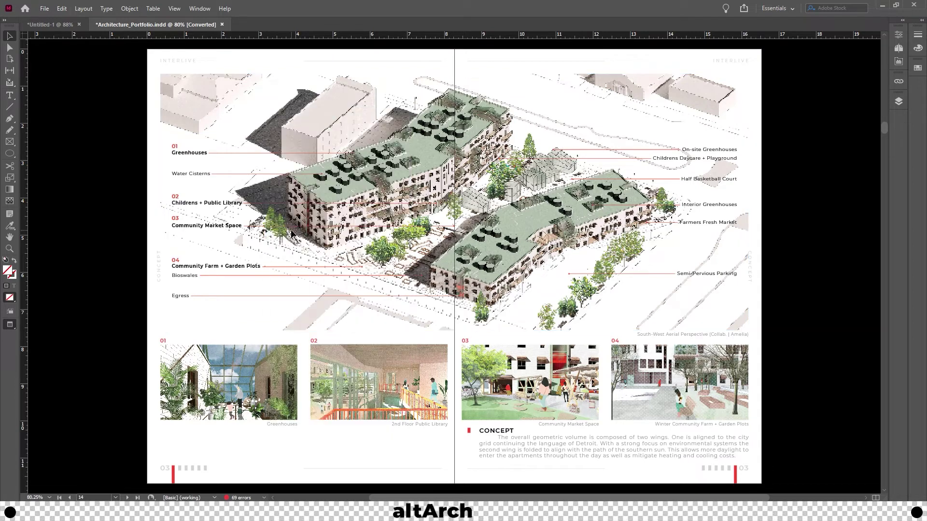
Step: Marquee-select and move the left-side labels, then unlock everything on the spread
left_click(183, 155)
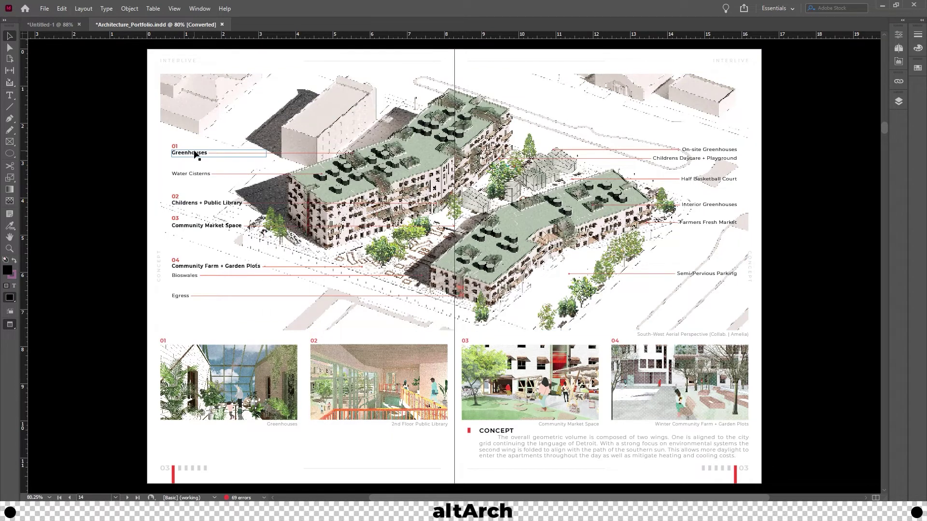
left_click(262, 131)
left_click_drag(303, 85, 157, 301)
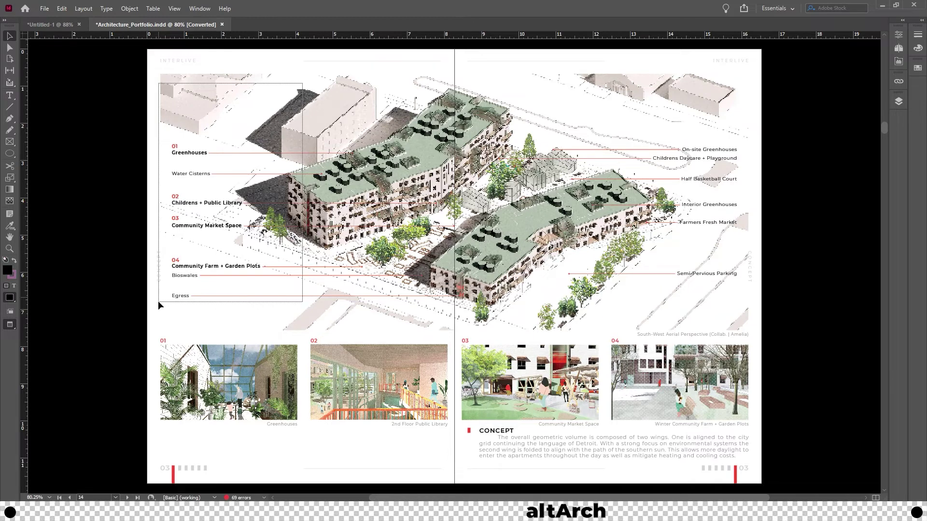
mouse_move(224, 227)
left_mouse_down()
mouse_move(293, 181)
mouse_move(255, 121)
left_mouse_up()
left_click(129, 9)
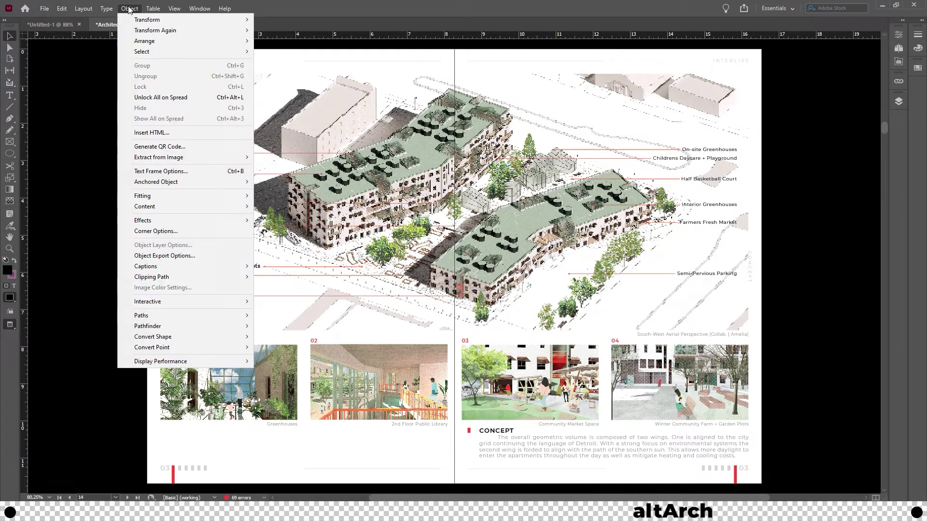
left_click(148, 99)
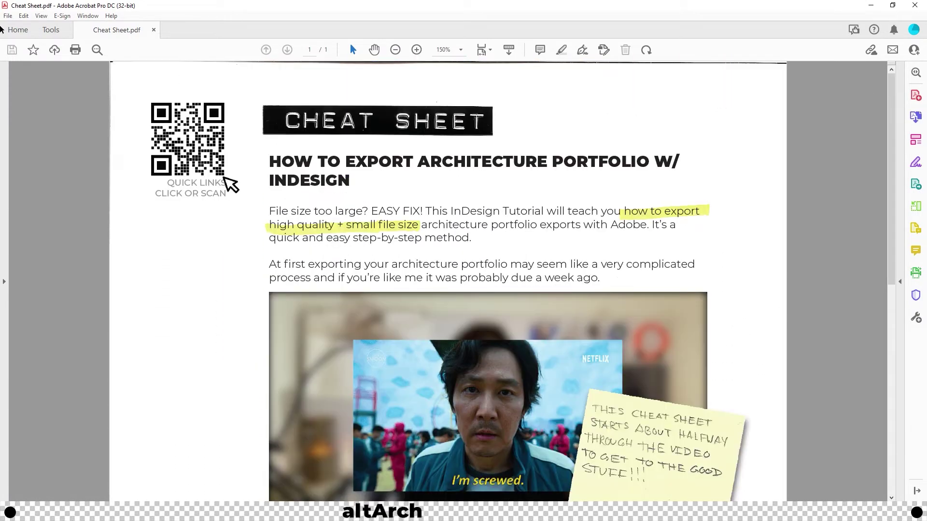
Step: Open the Print dialog for the Cheat Sheet PDF from the File menu
left_click(7, 16)
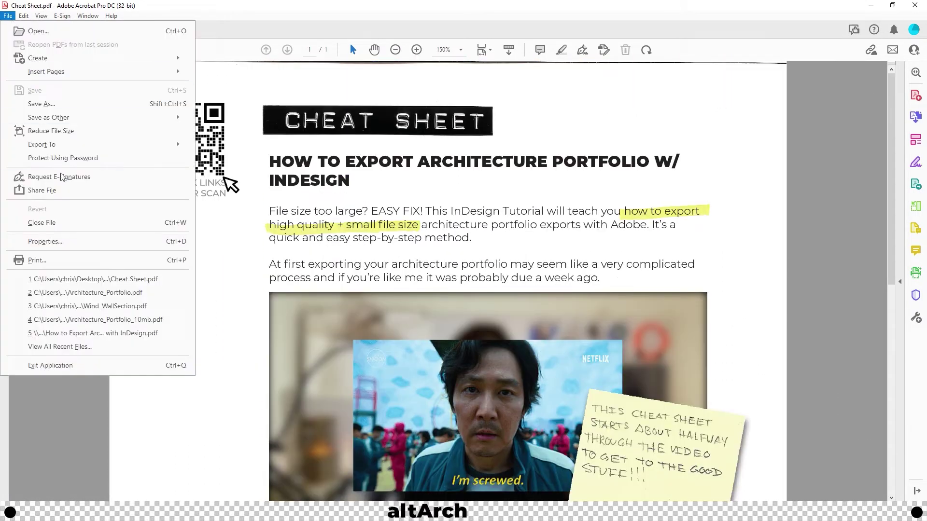
left_click(61, 262)
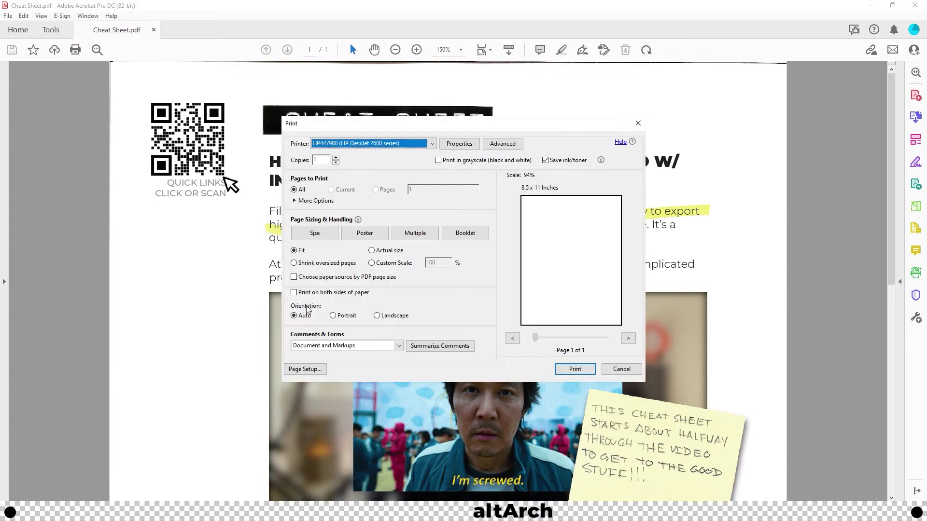